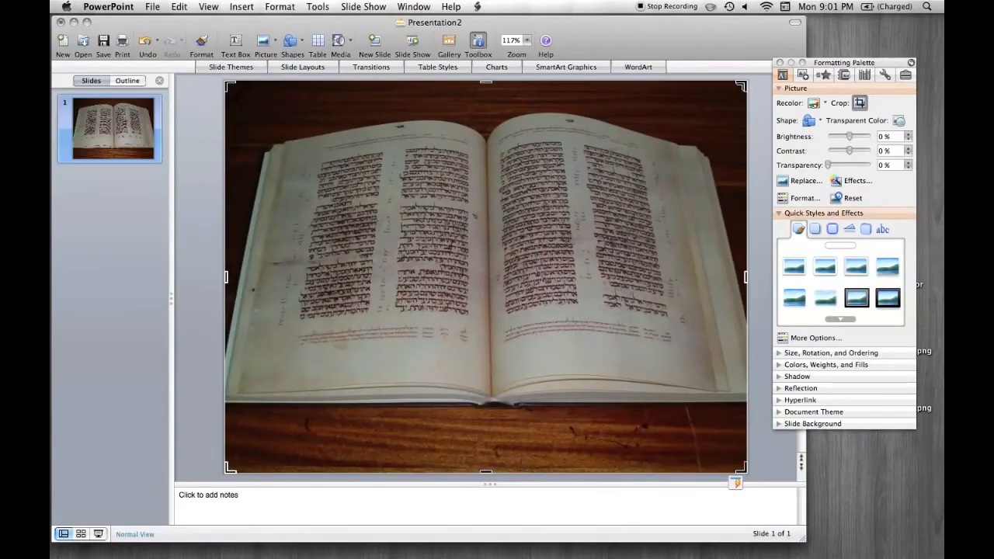
key(Escape)
drag(746, 82, 693, 130)
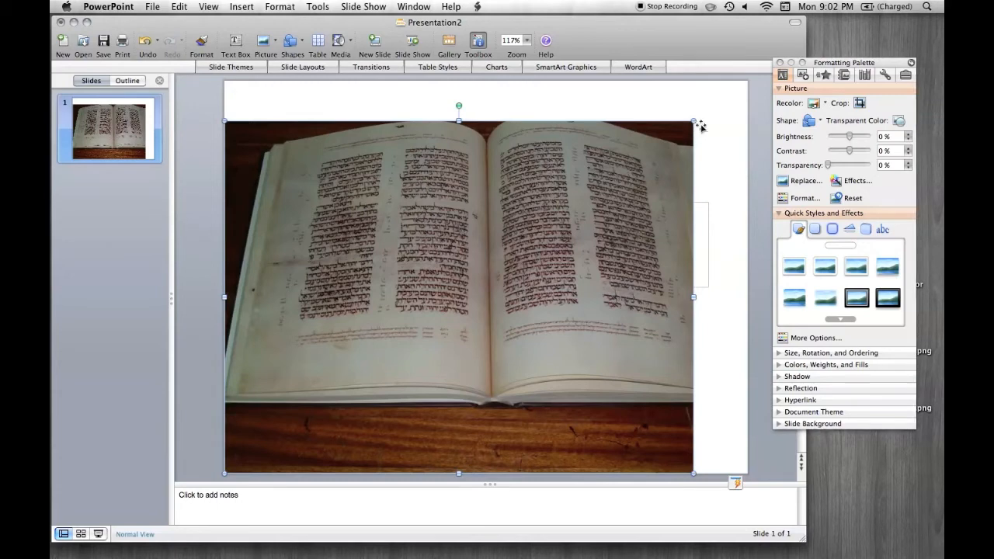
key(super+z)
- Crop the book picture slightly inward from its upper-right and lower-left corners, and enlarge it to fill the whole slide
click(862, 104)
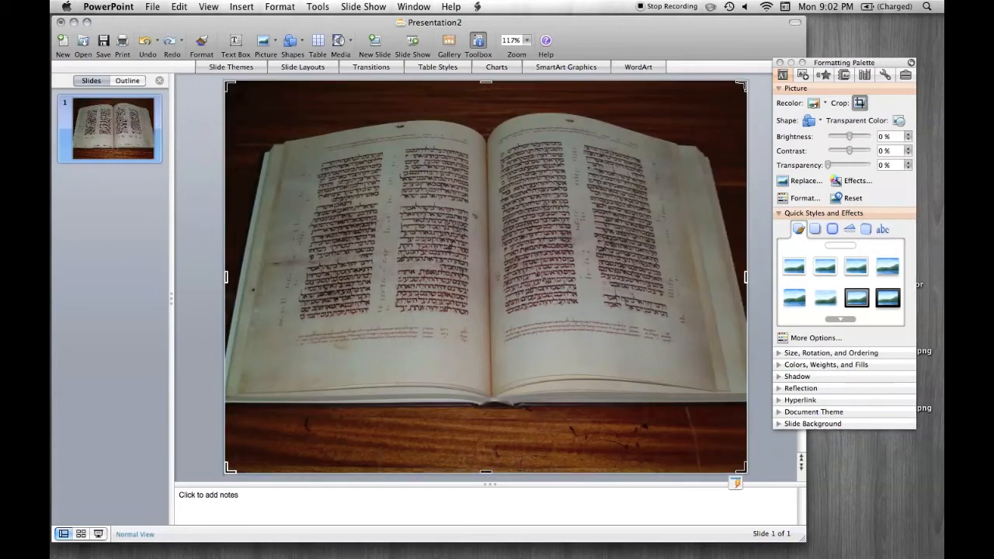
drag(740, 84, 723, 99)
click(859, 103)
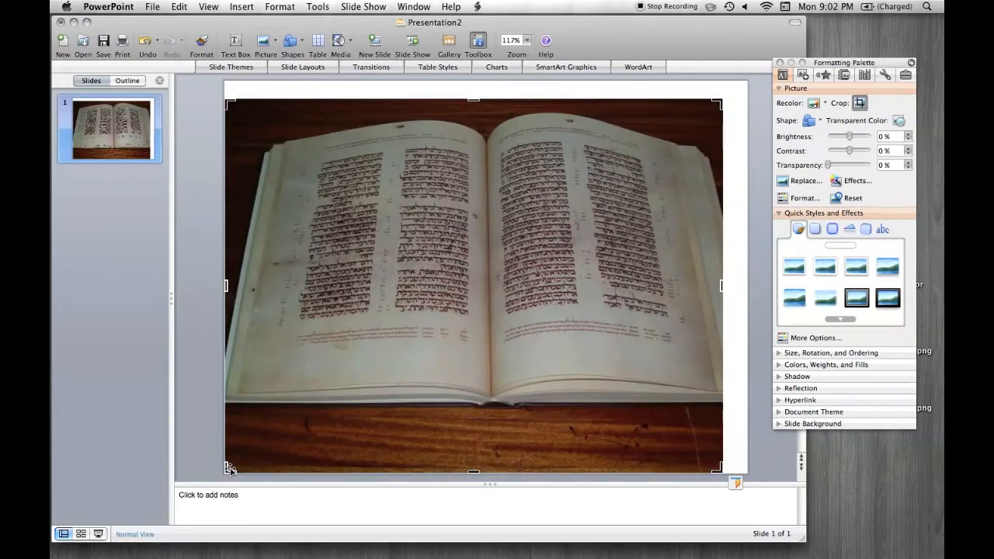
drag(229, 468, 242, 455)
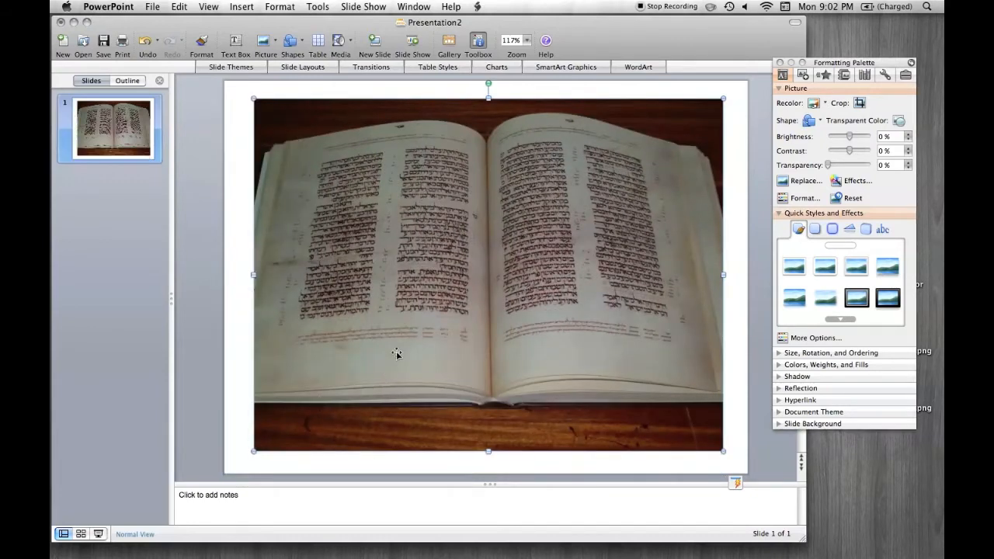
drag(724, 98, 747, 79)
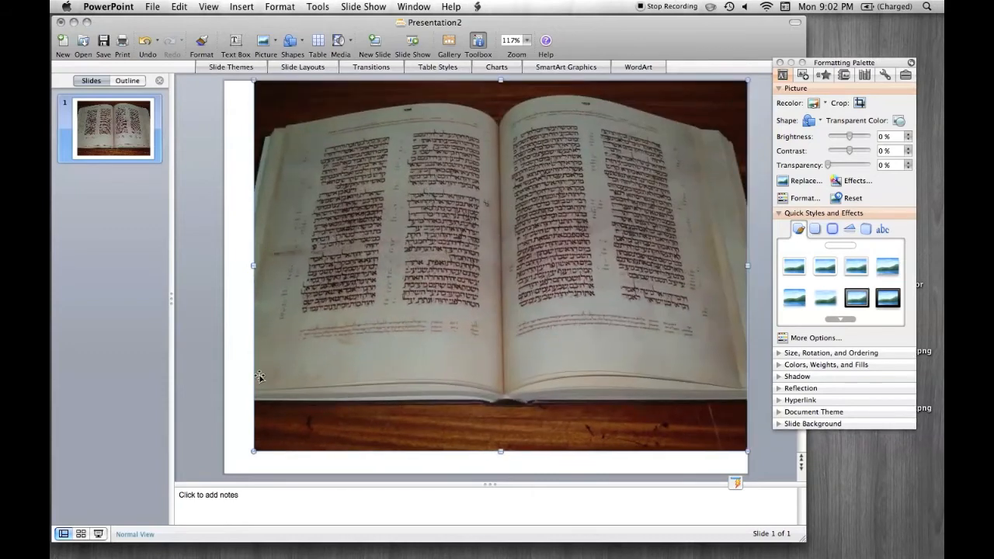
drag(237, 460, 229, 468)
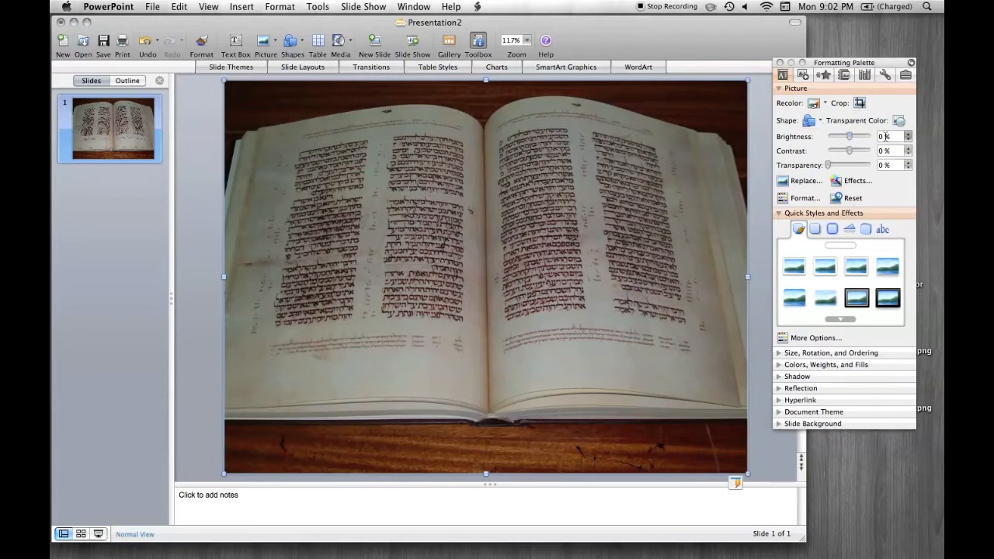
- Set the picture's brightness to 15 % and its contrast to 30 %
text(15)
key(Return)
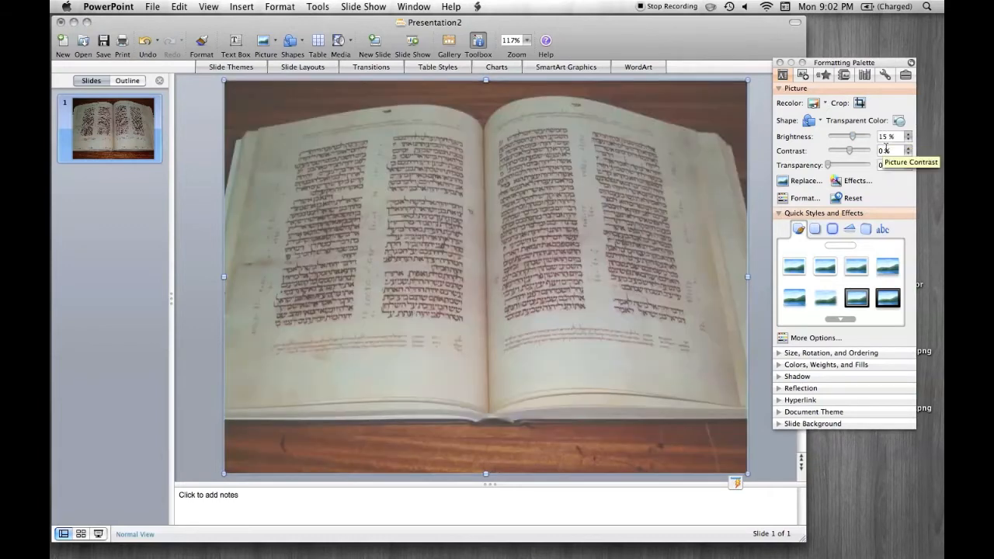
text(20)
key(Return)
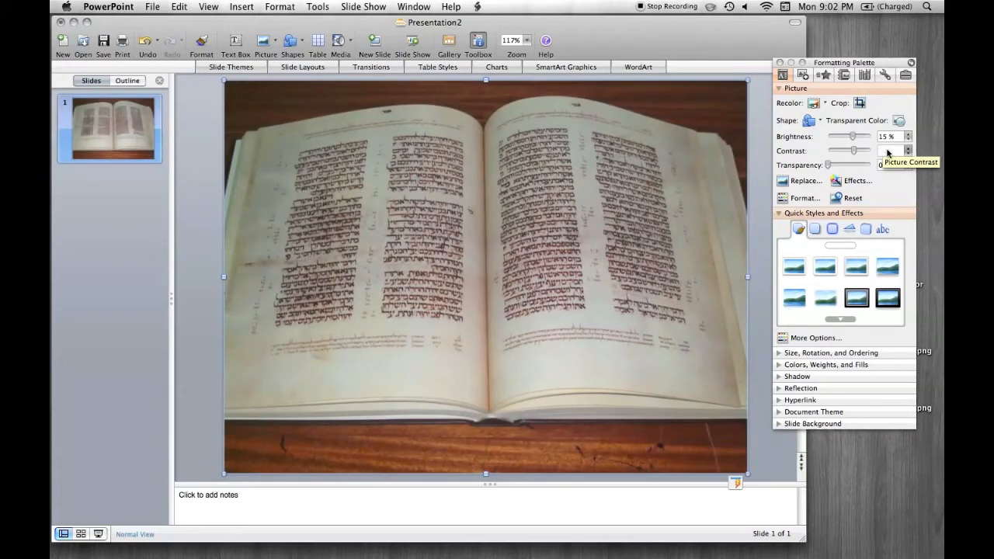
text(25)
key(Return)
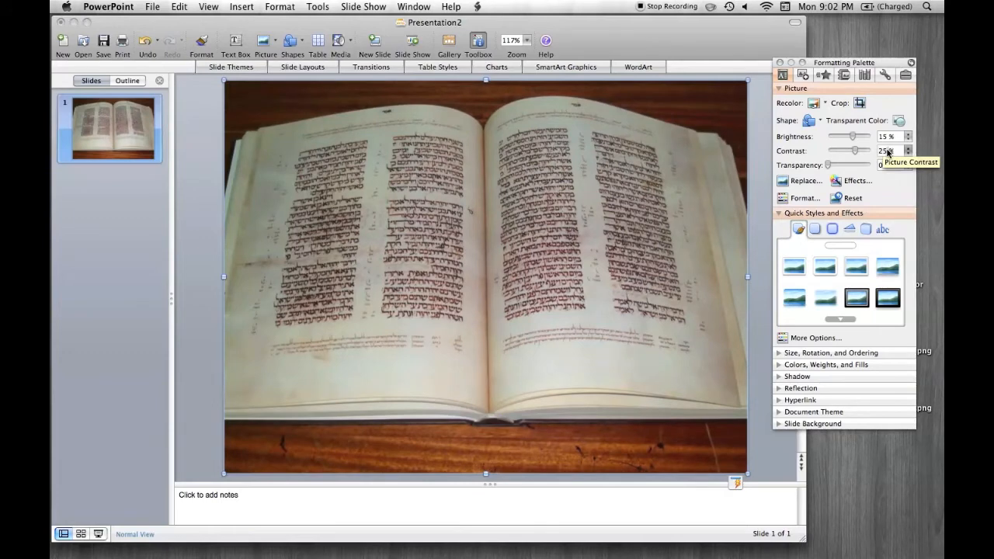
text(30)
key(Return)
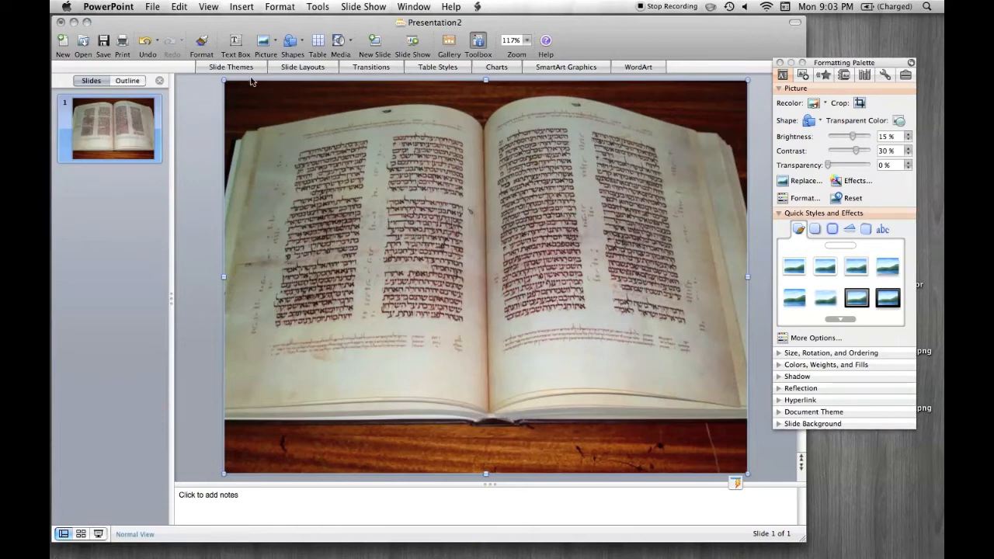
- Draw a plain rectangle as a full-width horizontal band across the upper half of the book picture
click(292, 42)
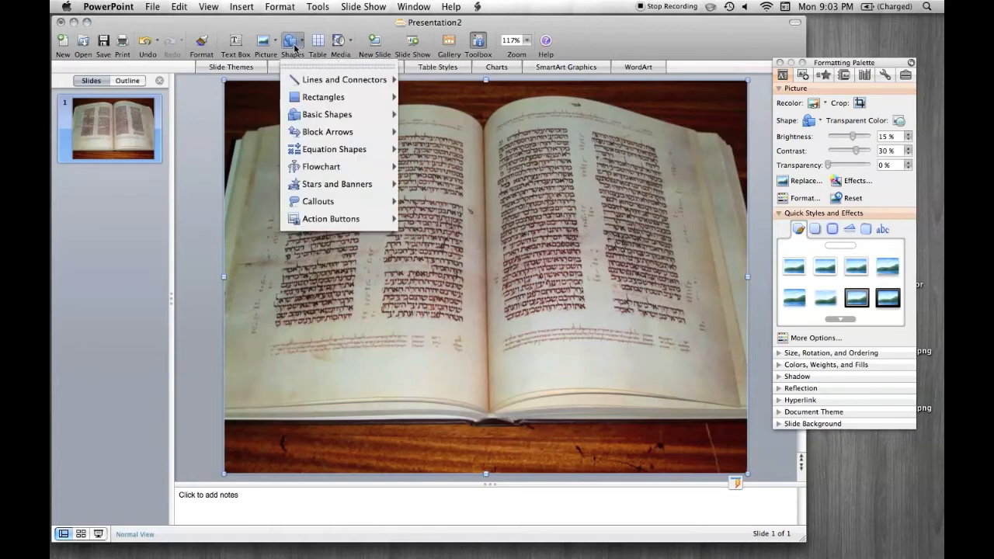
mouse_move(327, 95)
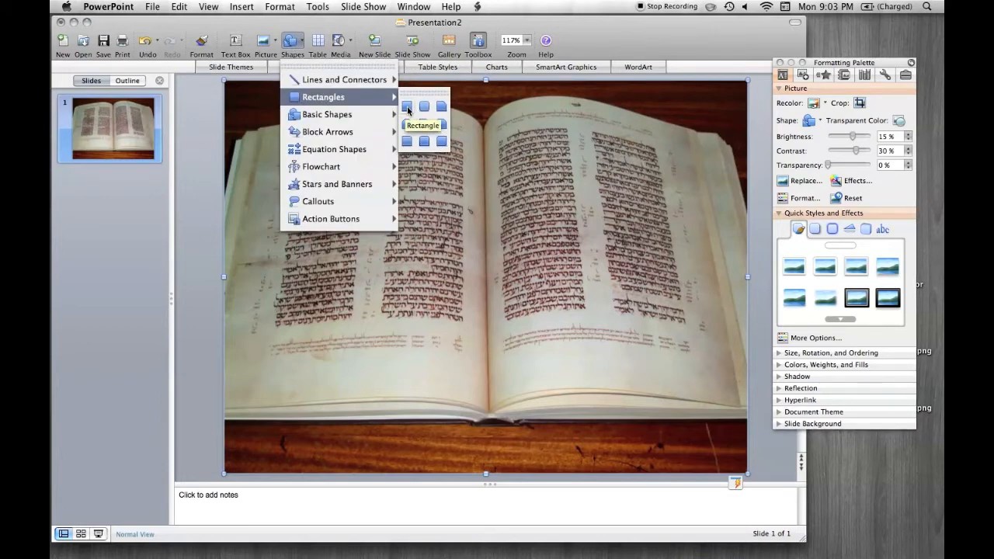
click(407, 110)
click(241, 7)
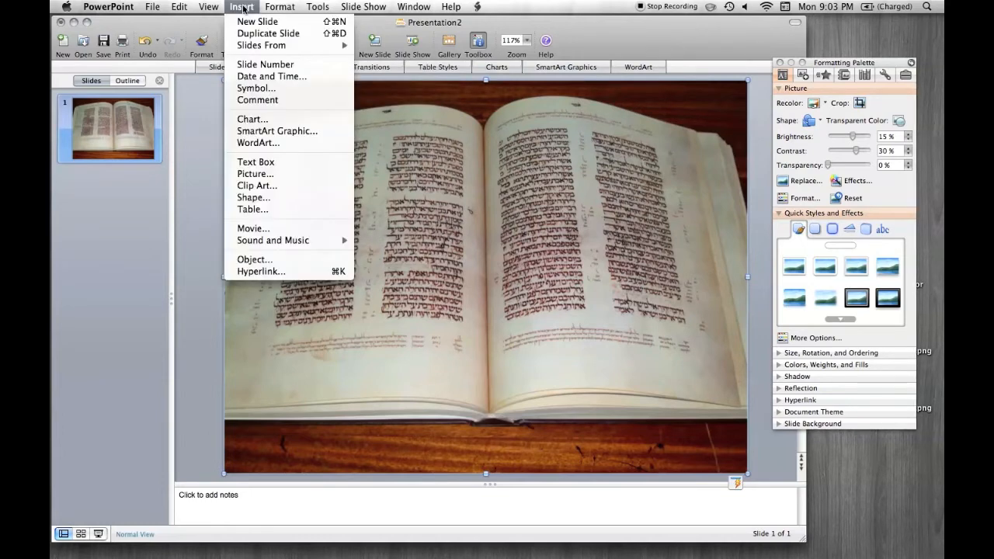
click(276, 197)
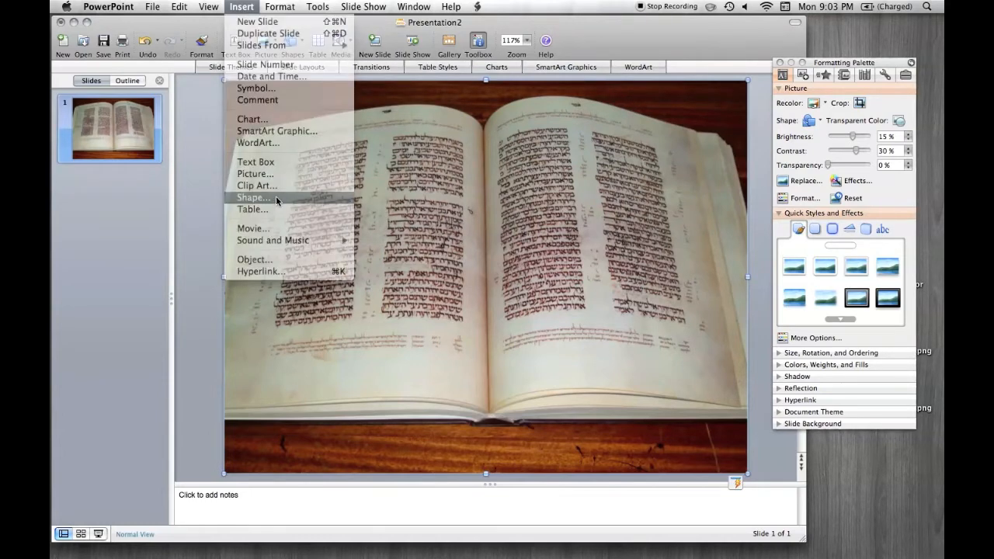
click(798, 142)
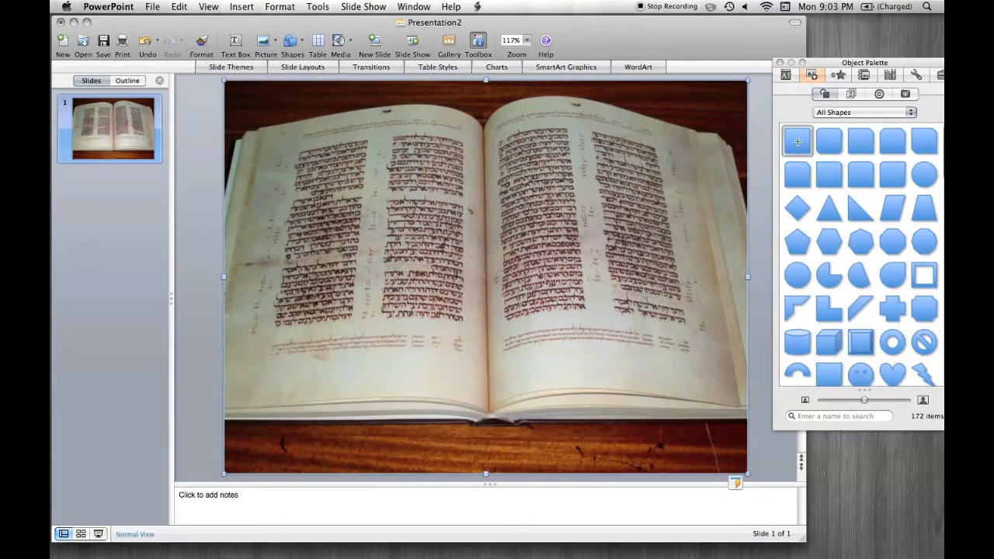
drag(224, 151, 750, 241)
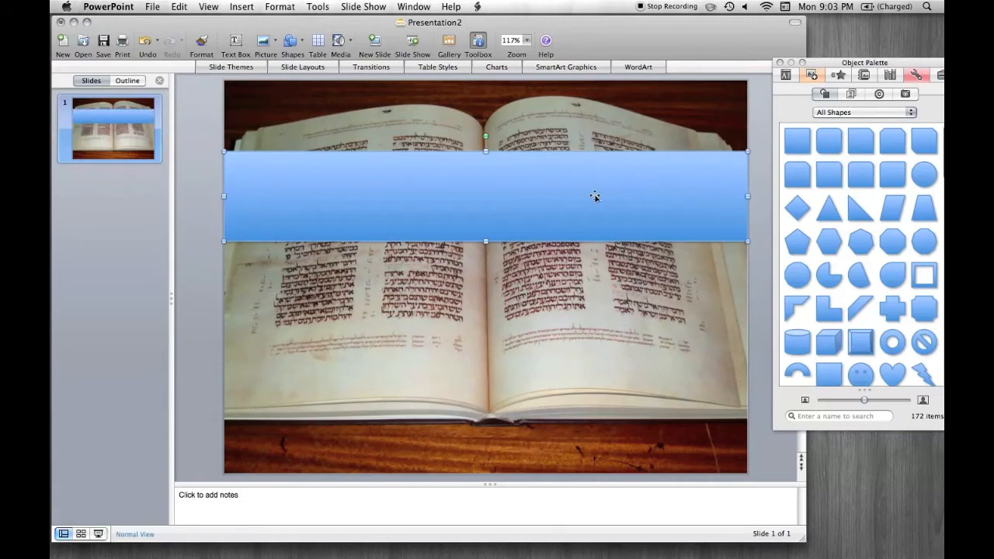
- Change the rectangle's solid fill to a custom dark red
right_click(595, 199)
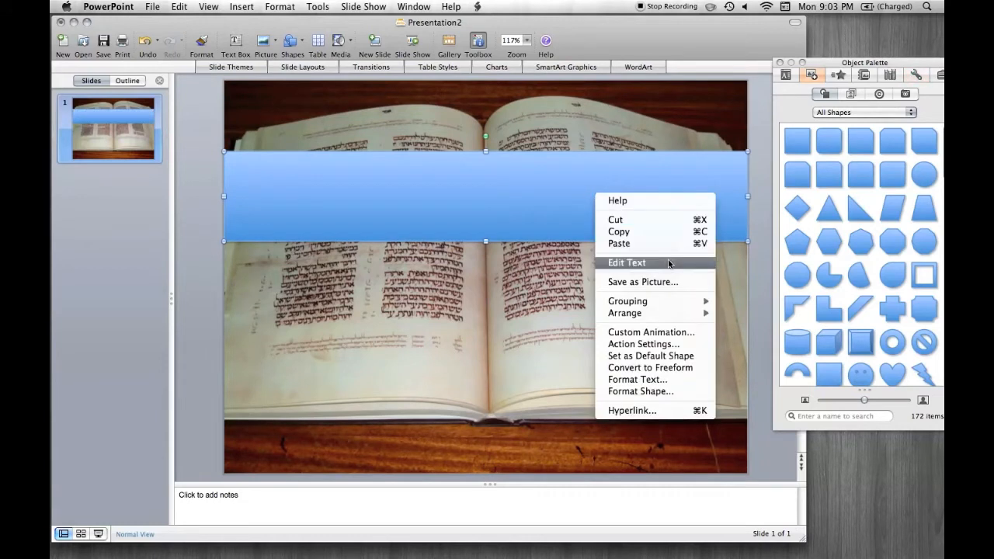
click(668, 391)
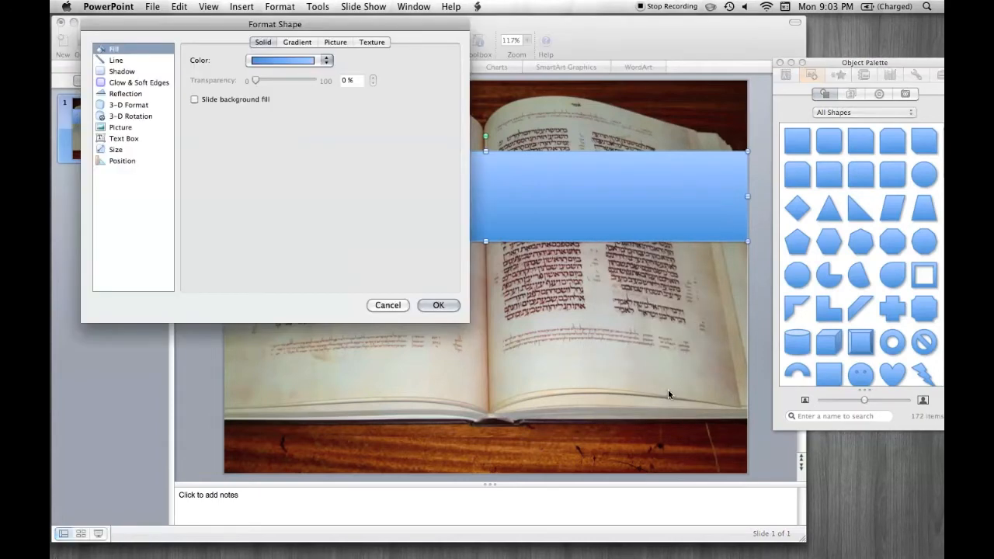
click(300, 61)
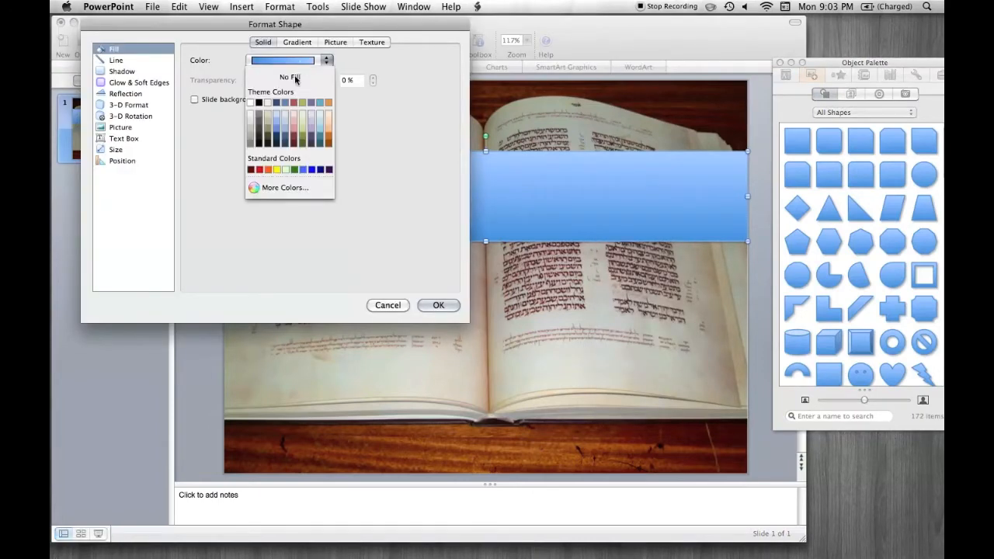
click(276, 187)
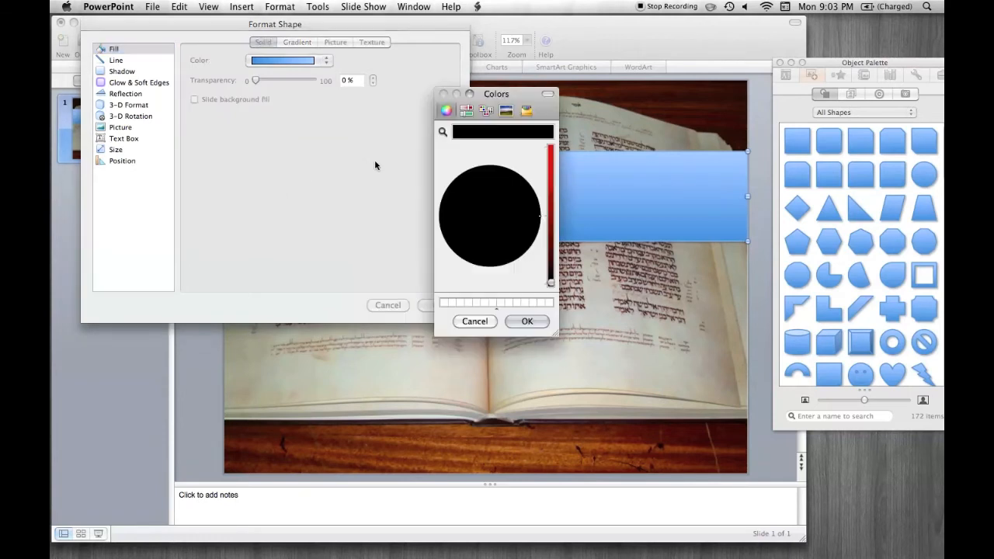
mouse_move(551, 213)
mouse_down()
mouse_move(551, 224)
mouse_move(550, 214)
mouse_up()
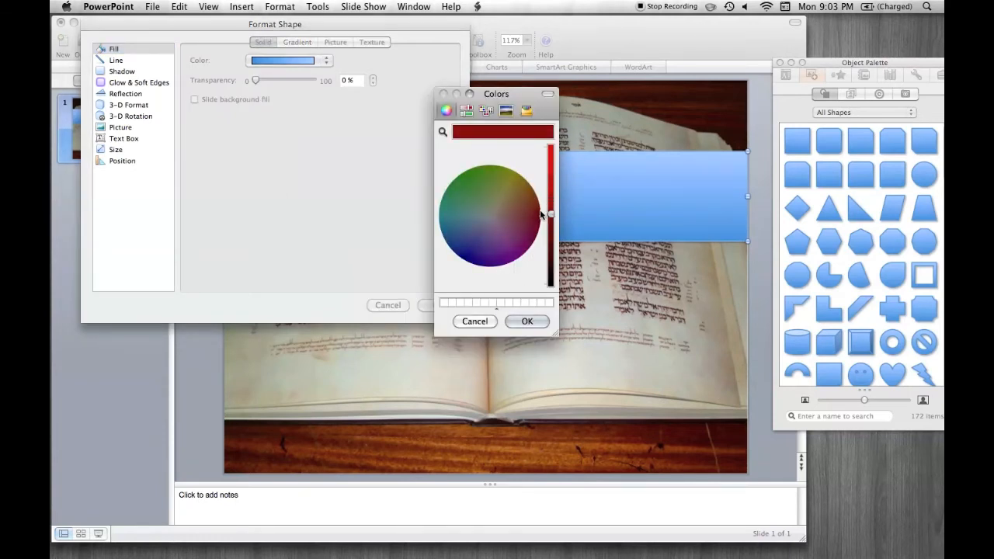
click(527, 321)
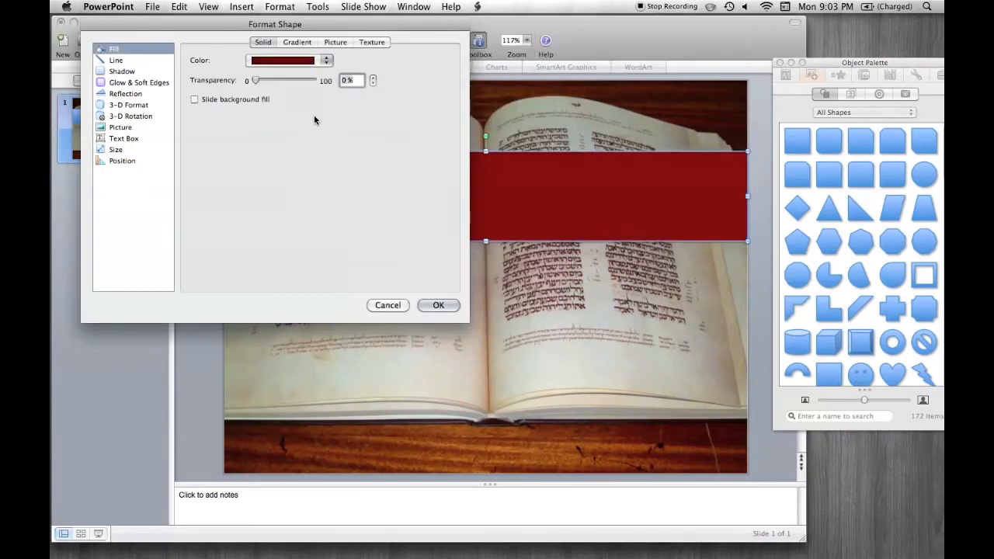
- Set the rectangle's outline to No Line, turn off its shadow, and apply the shape formatting
click(145, 61)
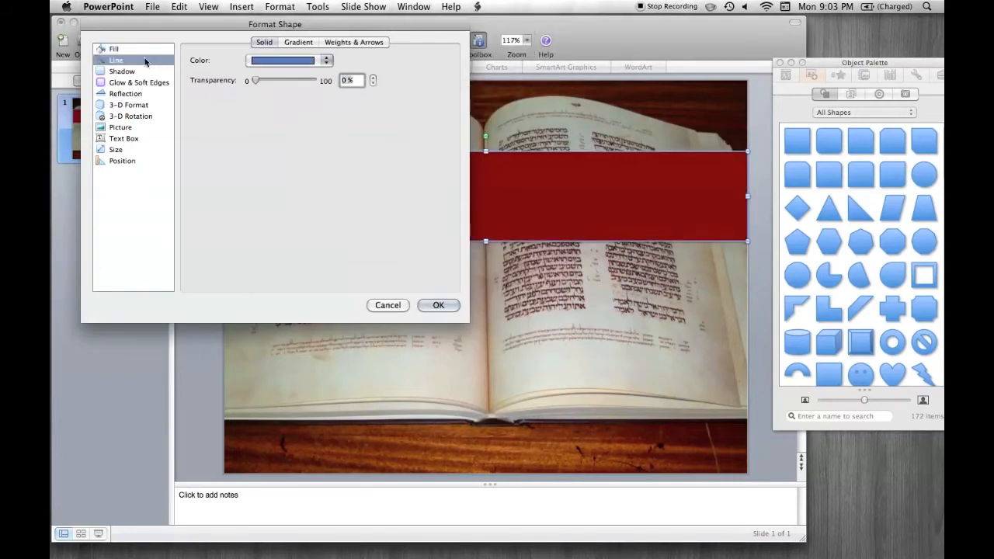
click(267, 67)
click(268, 77)
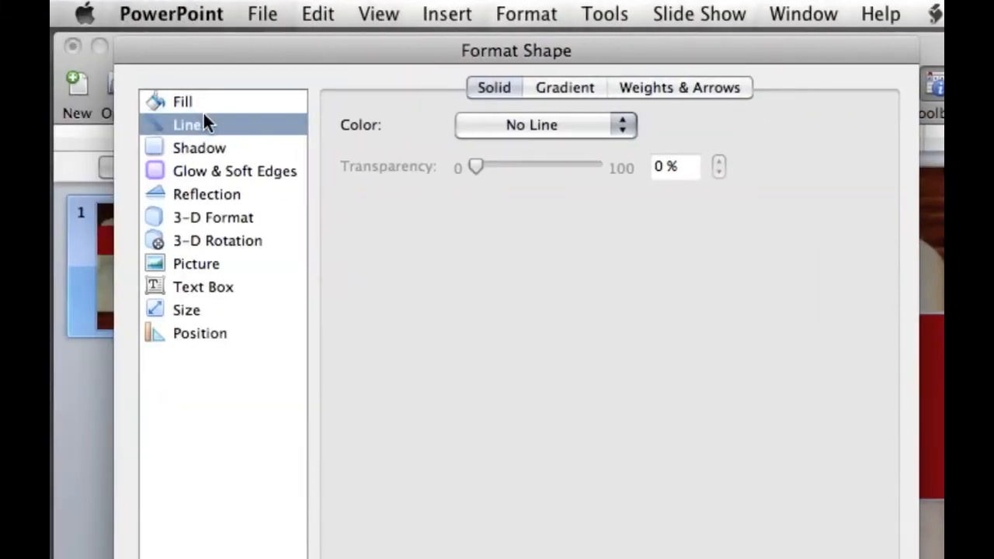
click(214, 149)
click(388, 133)
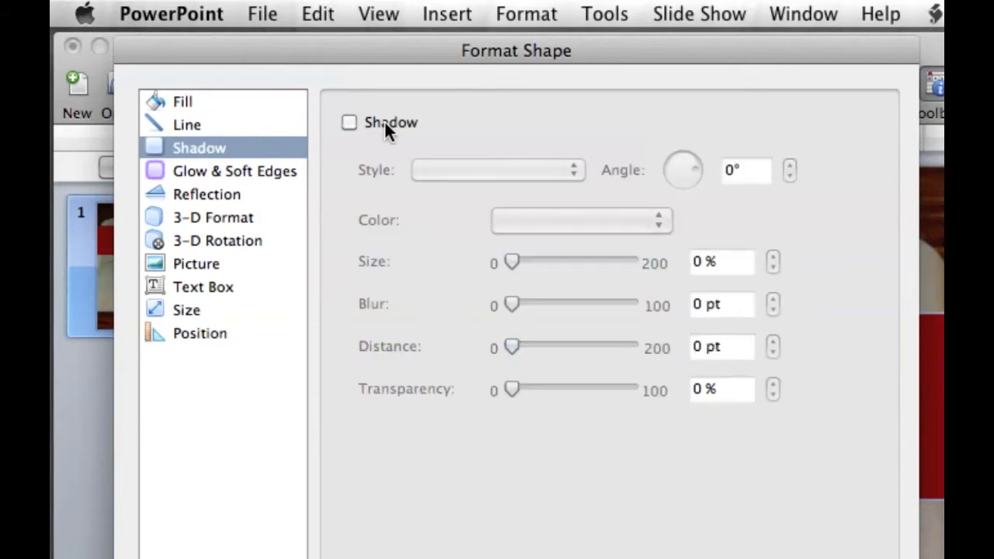
click(277, 171)
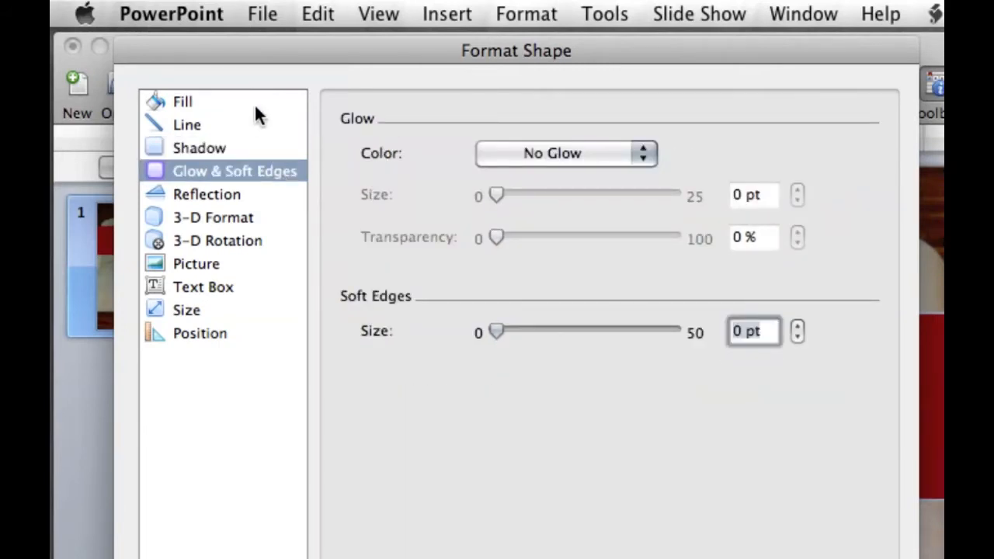
click(259, 113)
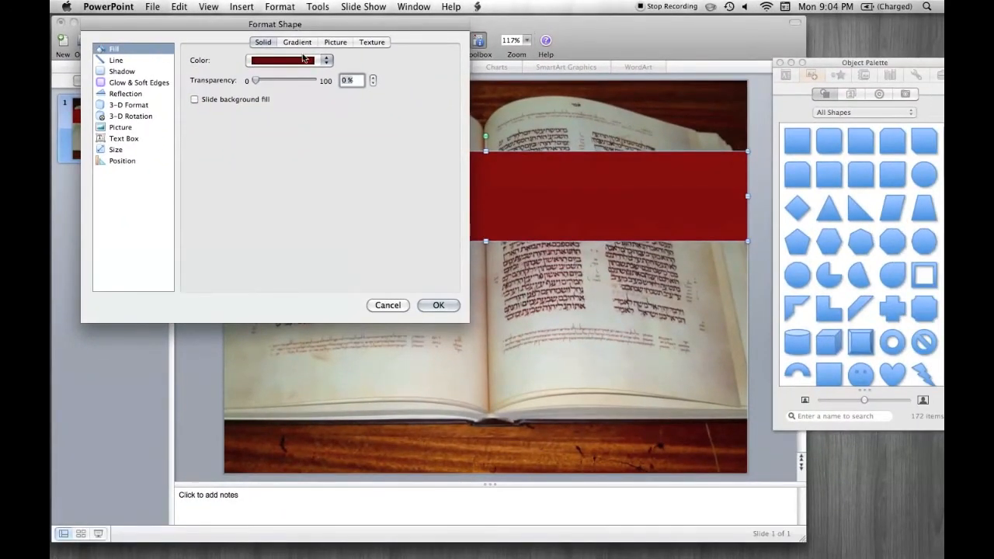
click(125, 60)
click(128, 71)
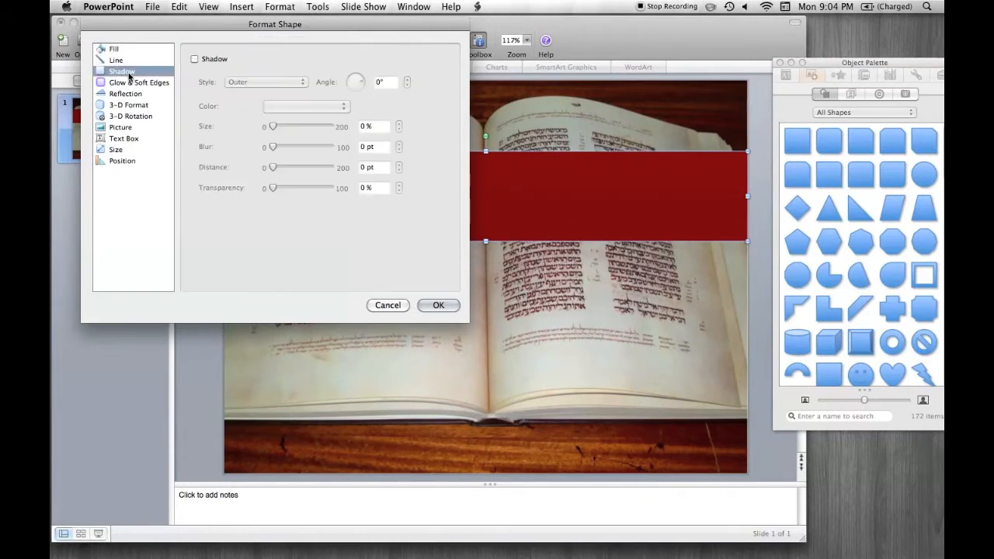
click(437, 305)
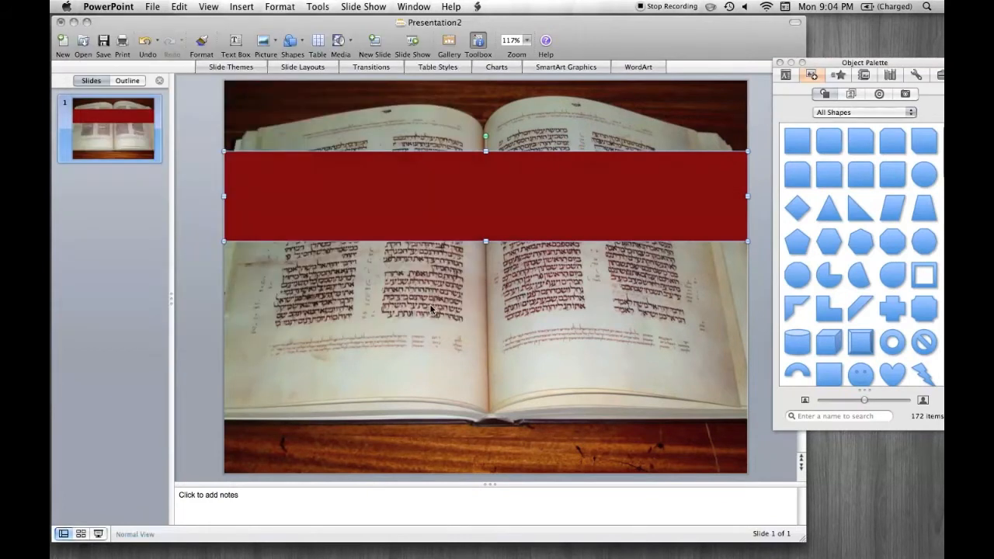
- Set the red rectangle's fill transparency to 40 % and apply the change
click(785, 75)
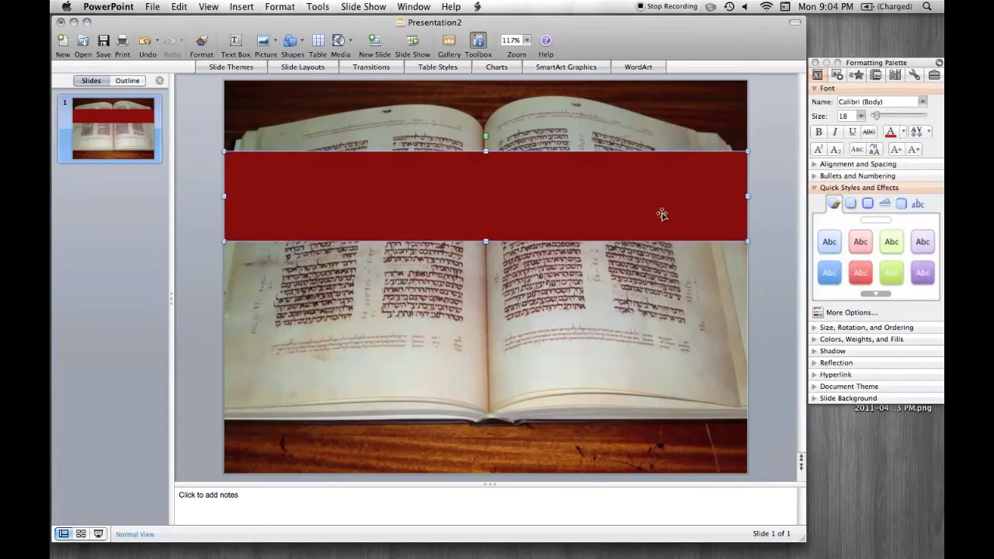
right_click(604, 194)
click(661, 387)
click(145, 156)
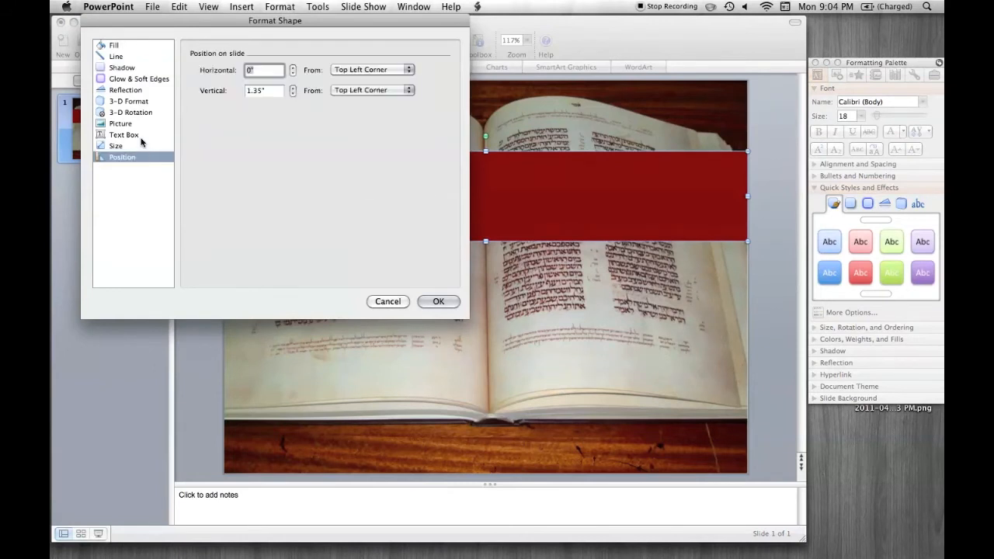
click(141, 145)
click(142, 134)
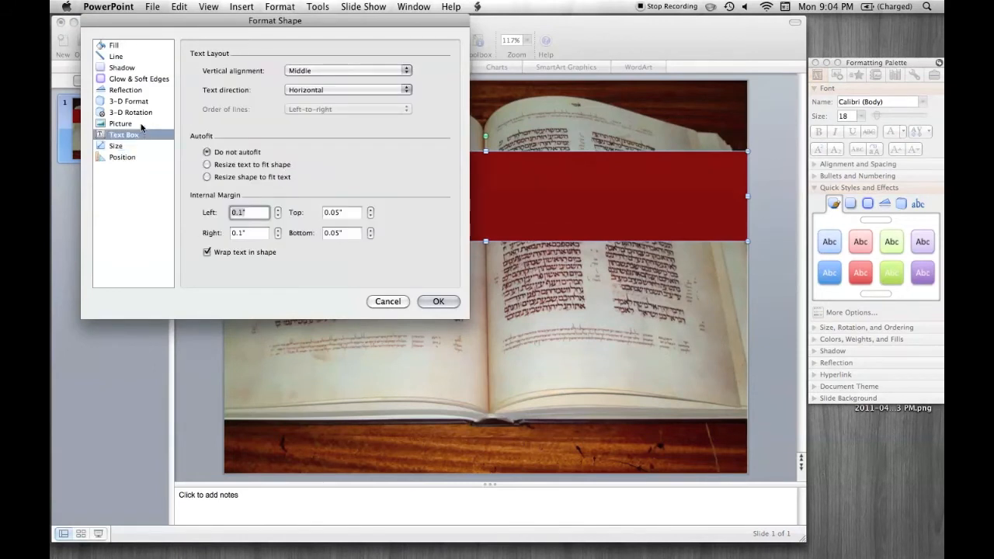
click(142, 123)
click(139, 46)
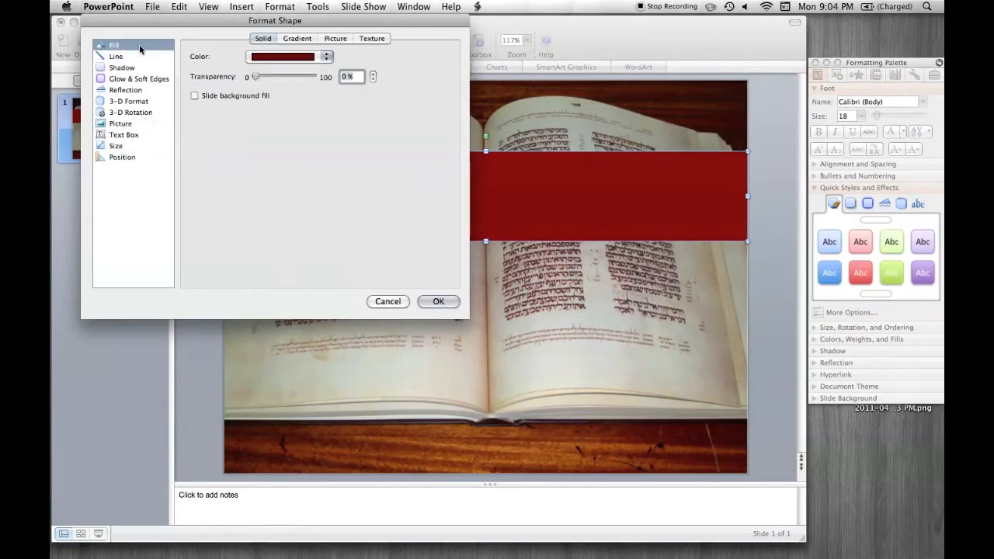
drag(266, 77, 280, 78)
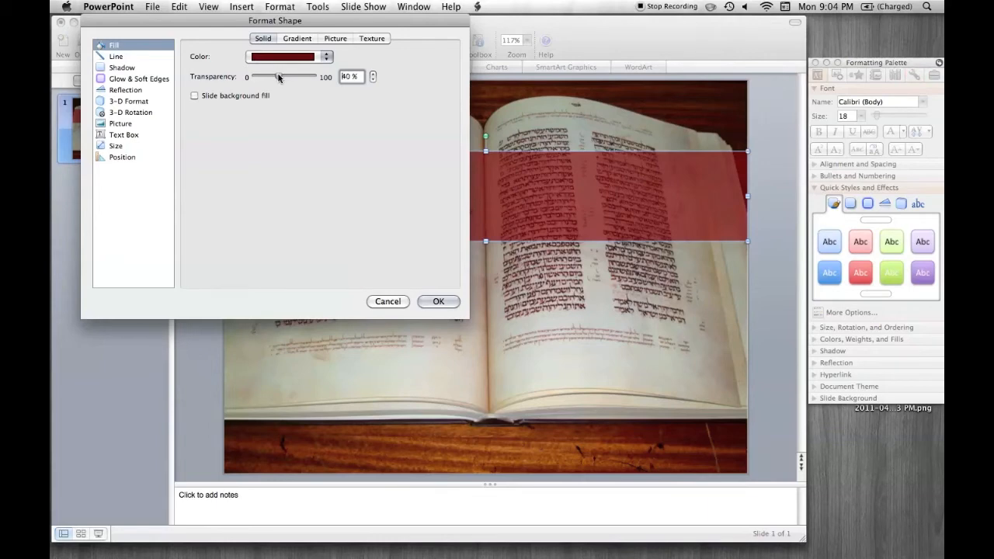
click(437, 302)
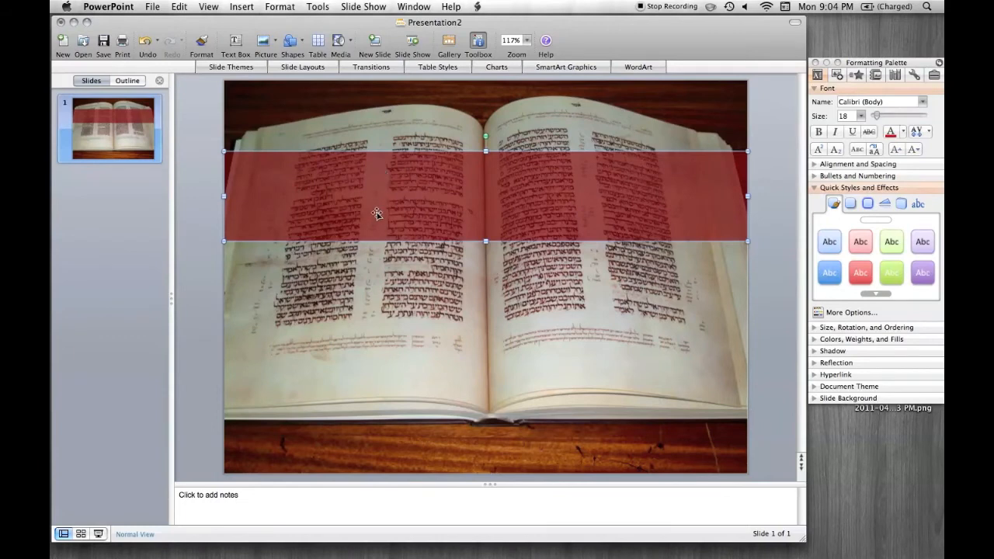
- Move the red band slightly lower on the slide and add a full-width text box over it reading "Church History"
drag(377, 211, 379, 219)
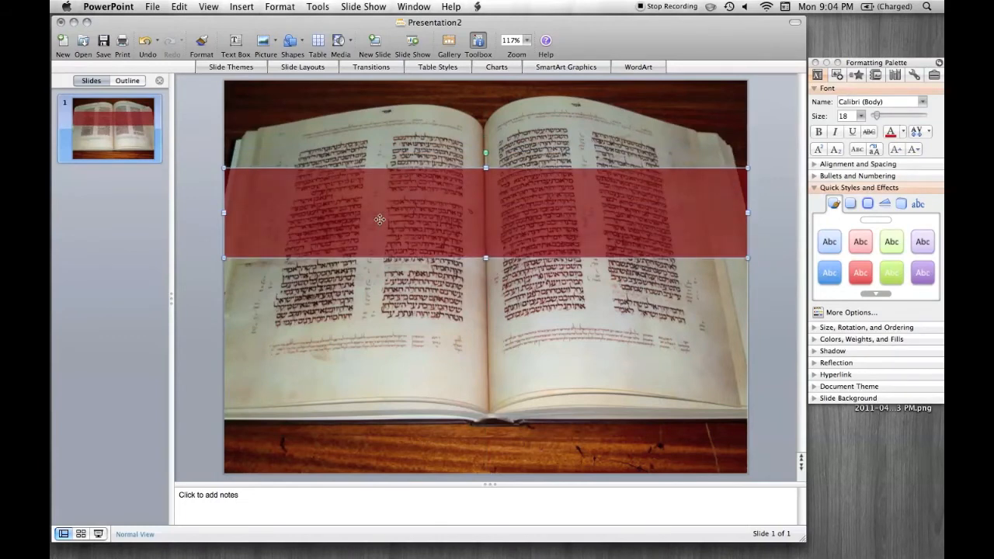
click(245, 42)
drag(220, 174, 750, 240)
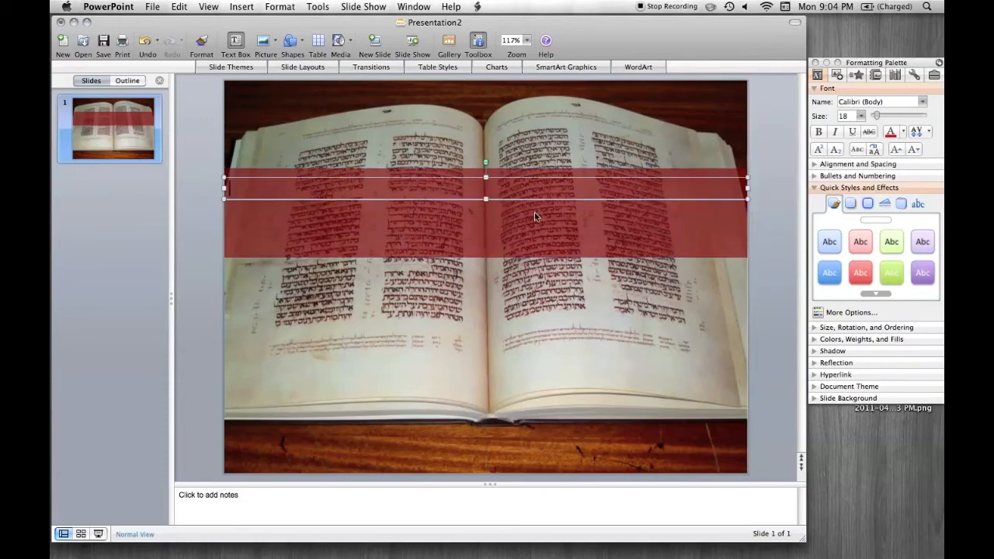
text(Church History)
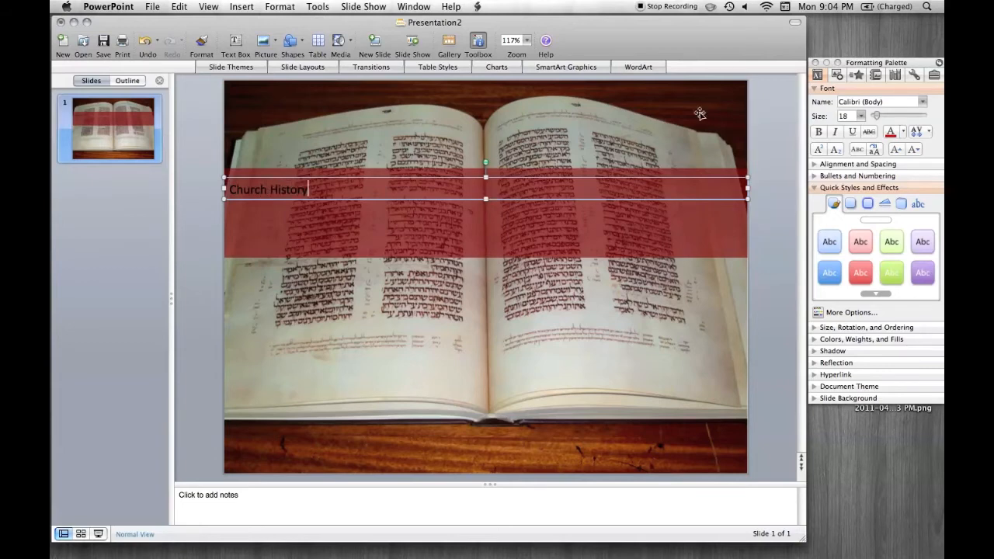
- Enlarge all of the "Church History" text to size 45 and center it horizontally in its text box
key(super+a)
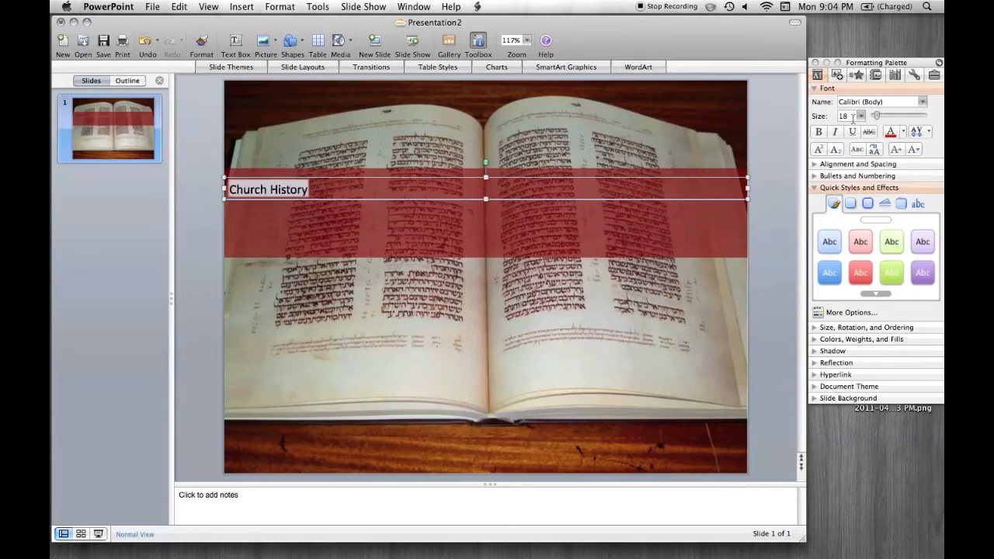
drag(882, 118, 897, 117)
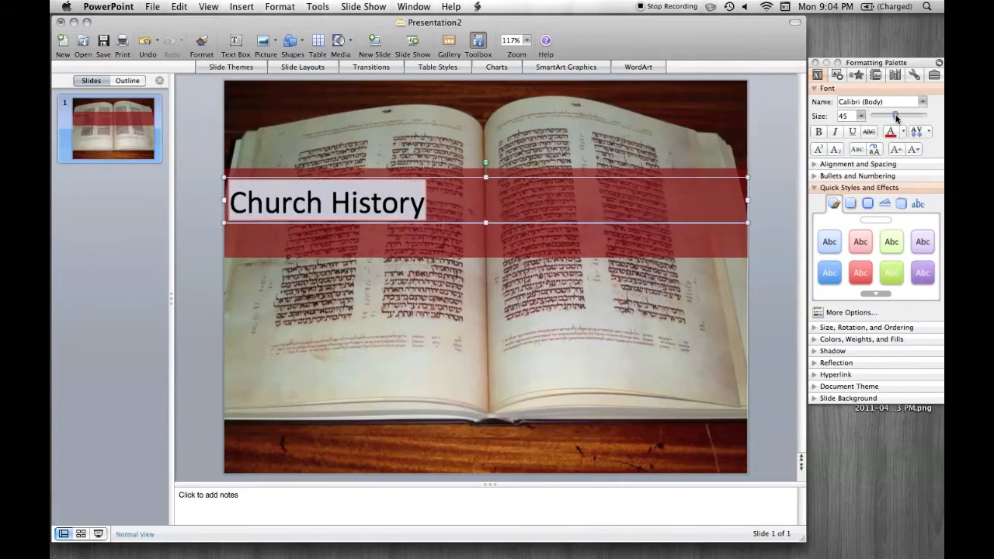
click(876, 165)
click(879, 179)
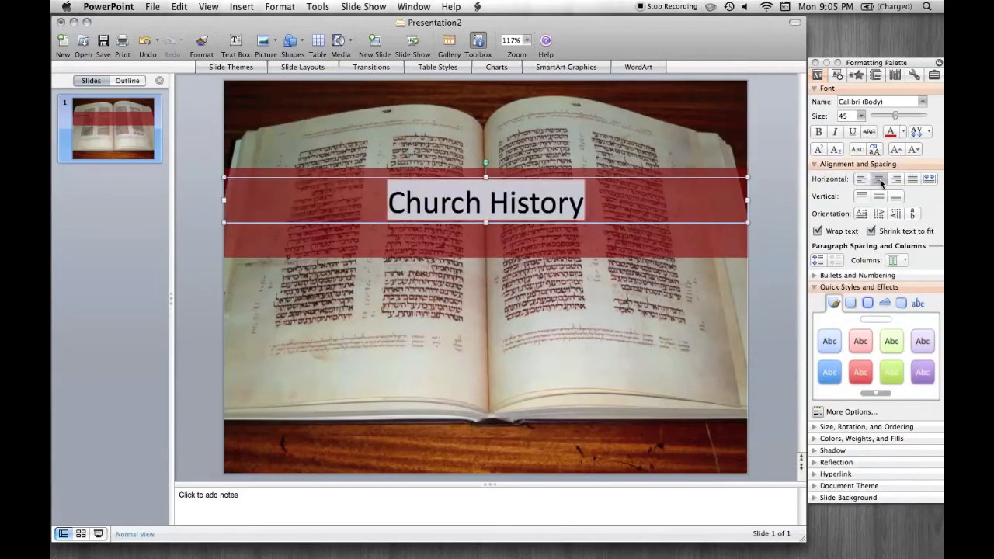